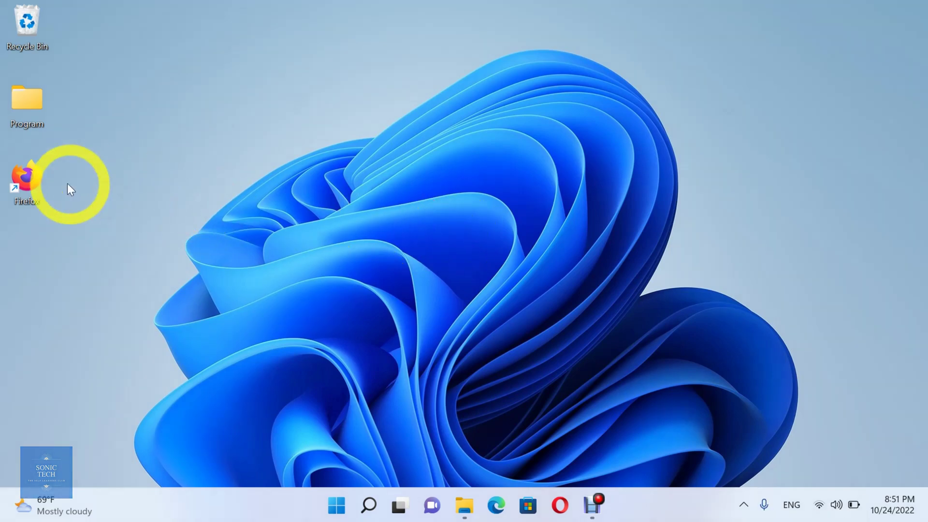
Step: Launch Firefox and open its Settings from the main menu
double_click(29, 175)
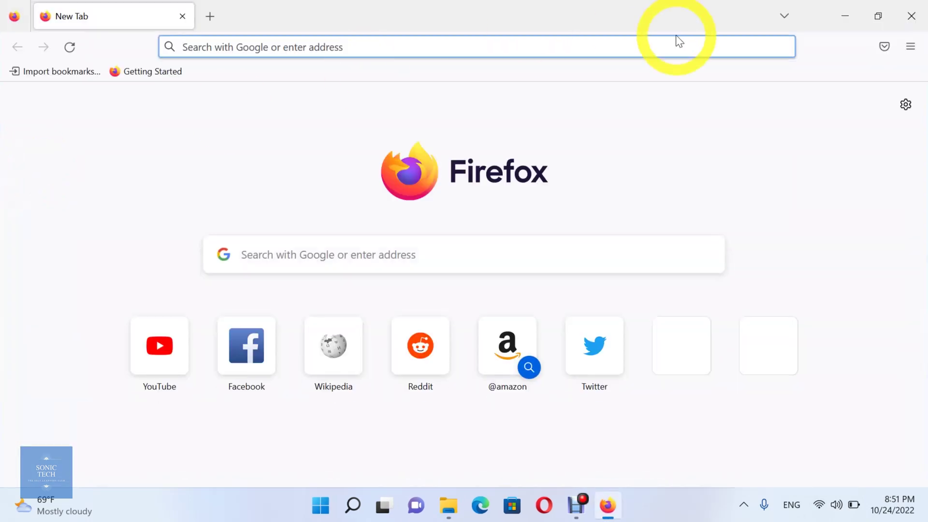
left_click(909, 46)
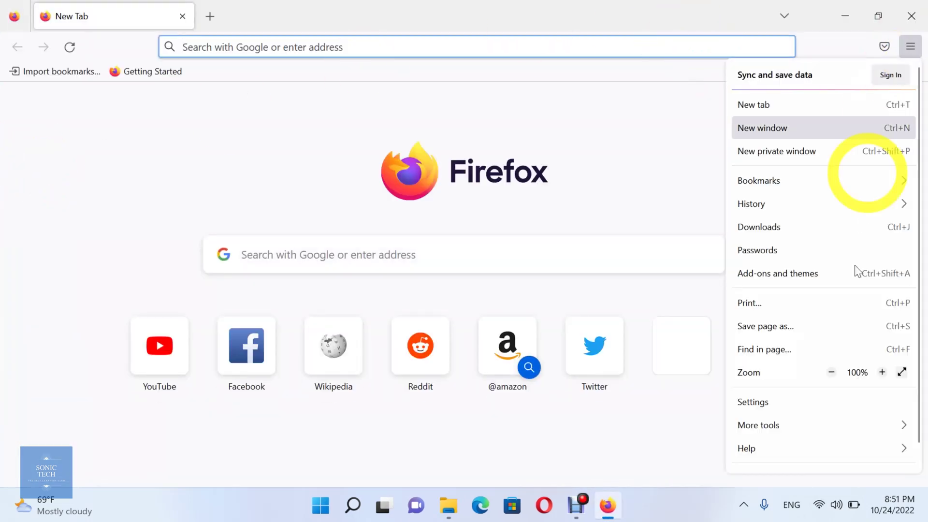
left_click(856, 398)
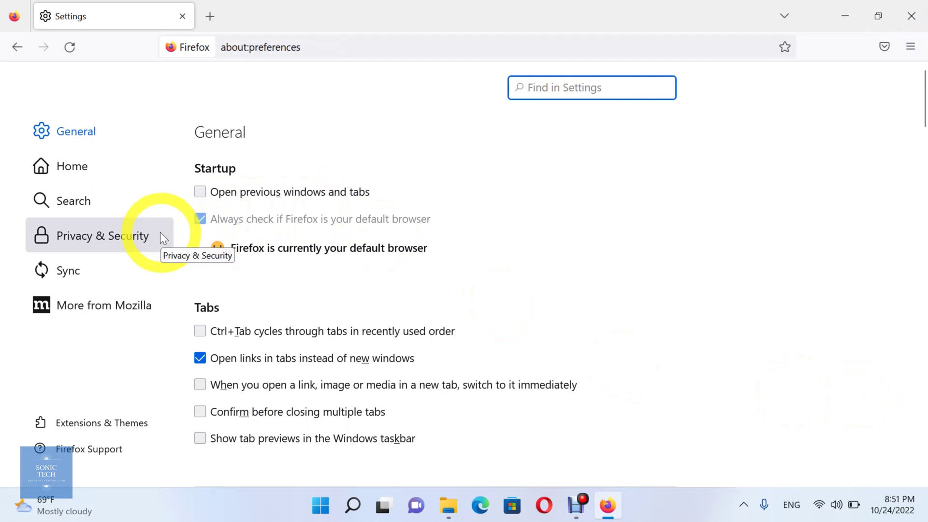
Step: Go to Privacy & Security and scroll down to the Permissions section
left_click(145, 248)
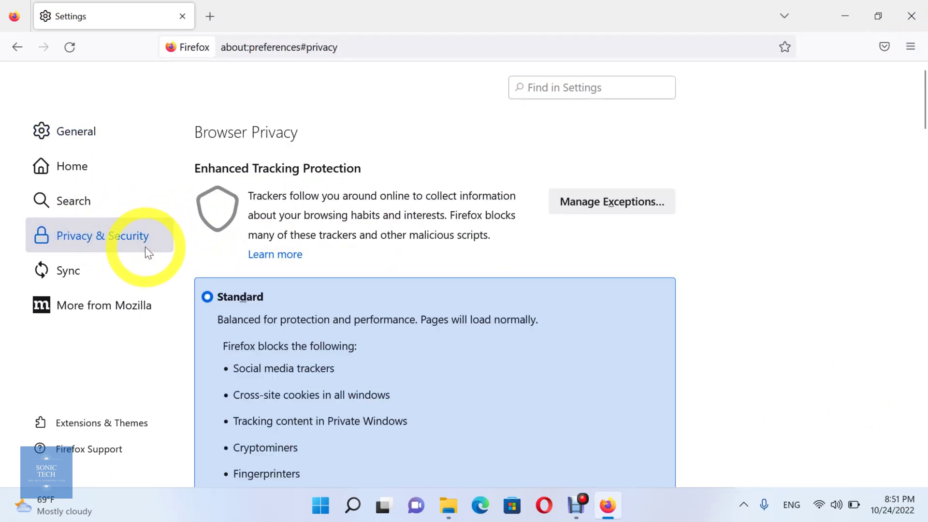
scroll(346, 369, "down", 12)
scroll(348, 372, "down", 15)
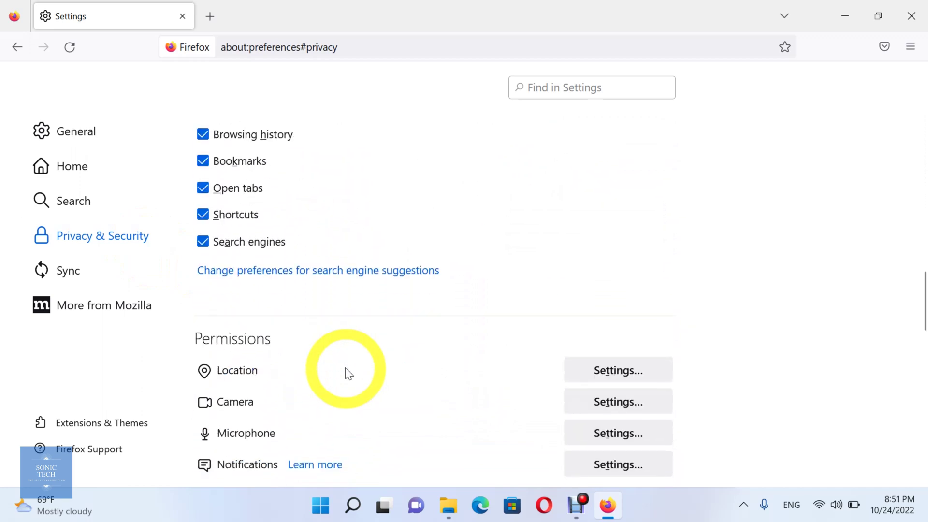
scroll(348, 372, "down", 6)
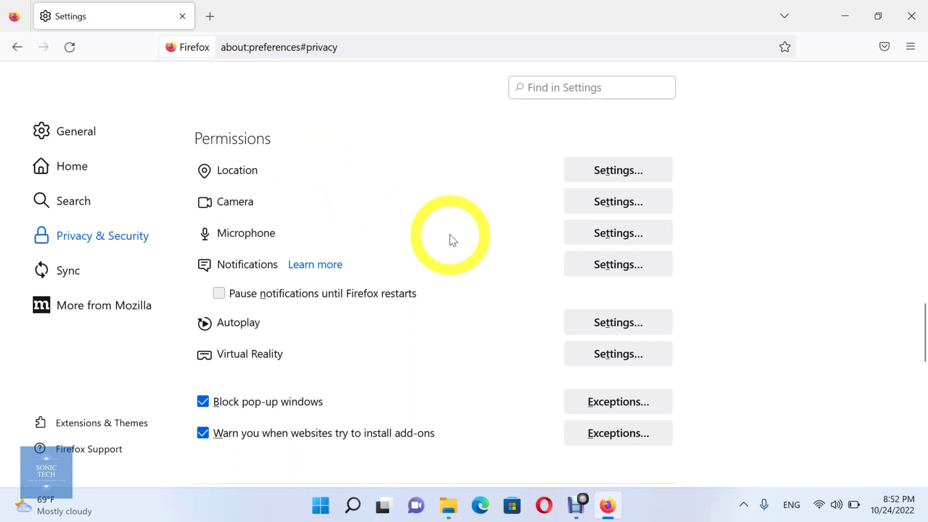
Step: In Location settings, tick 'Block new requests asking to access your location' and save
left_click(638, 177)
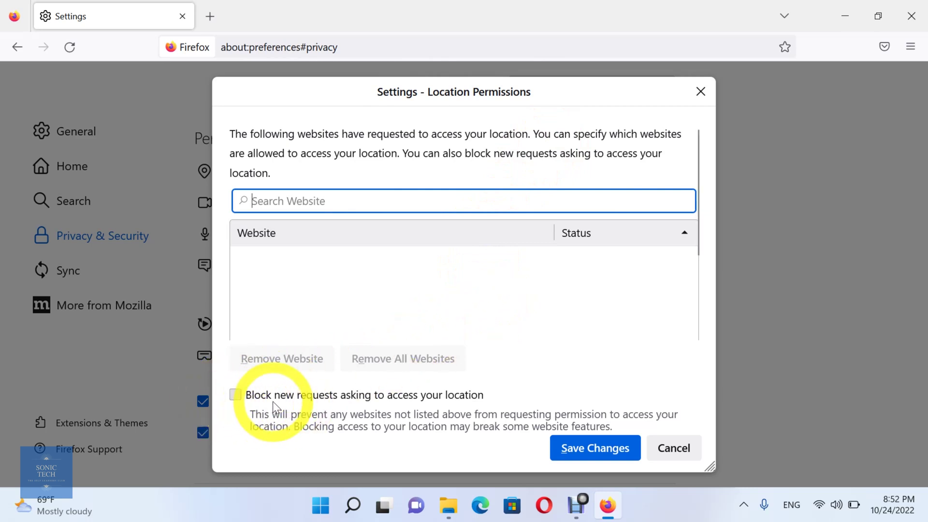
left_click(242, 398)
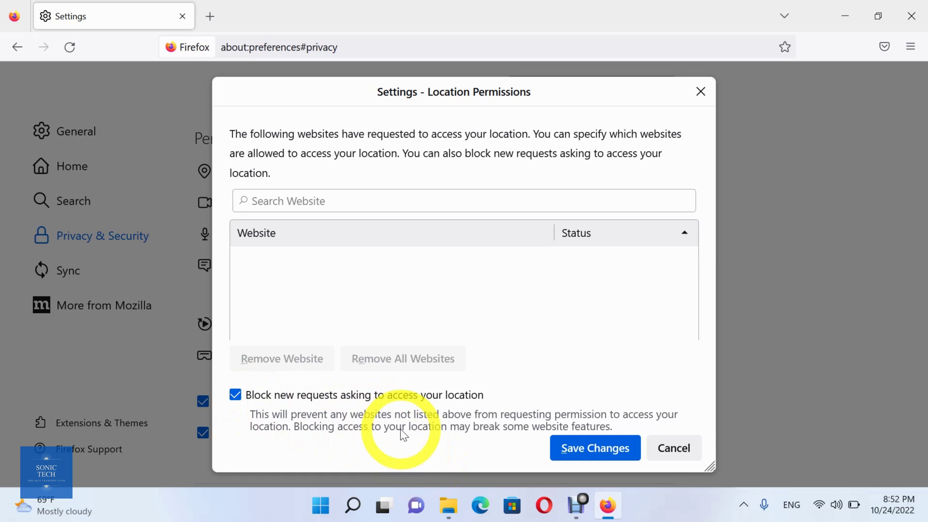
left_click(588, 439)
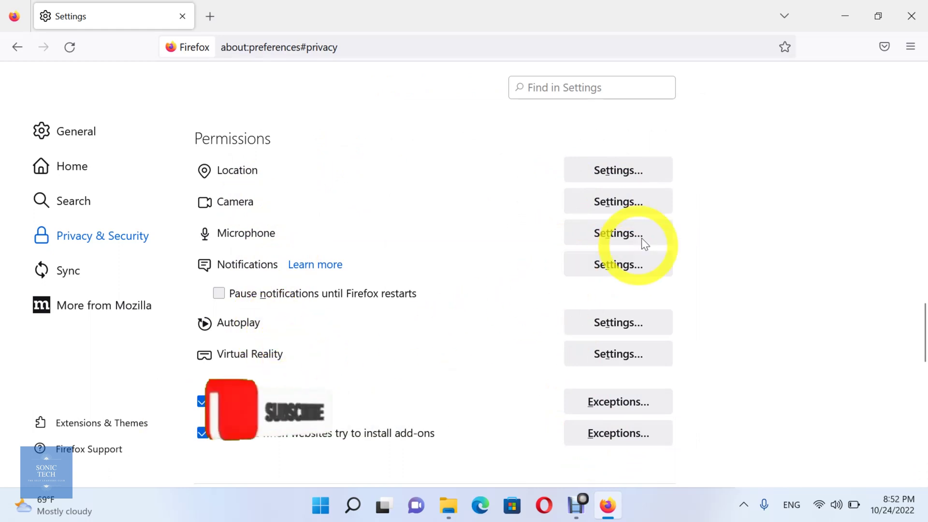
left_click(636, 212)
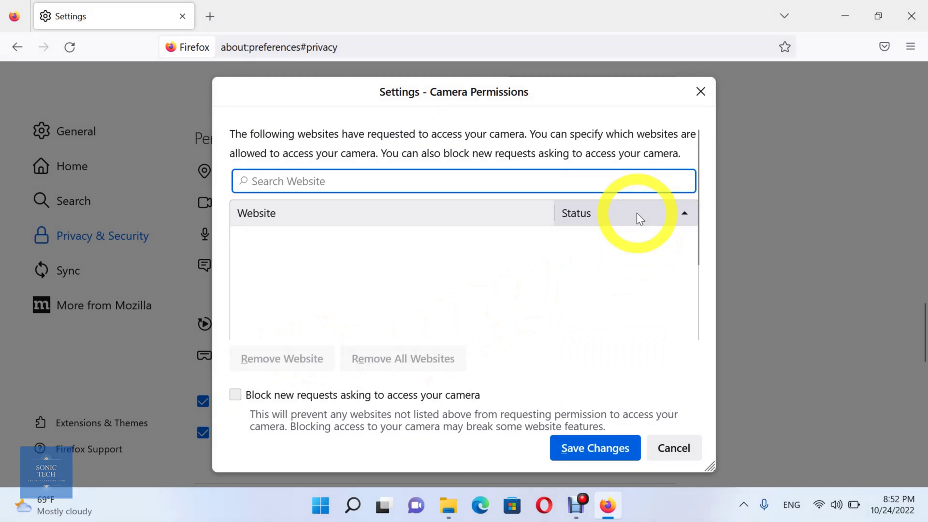
key("Escape")
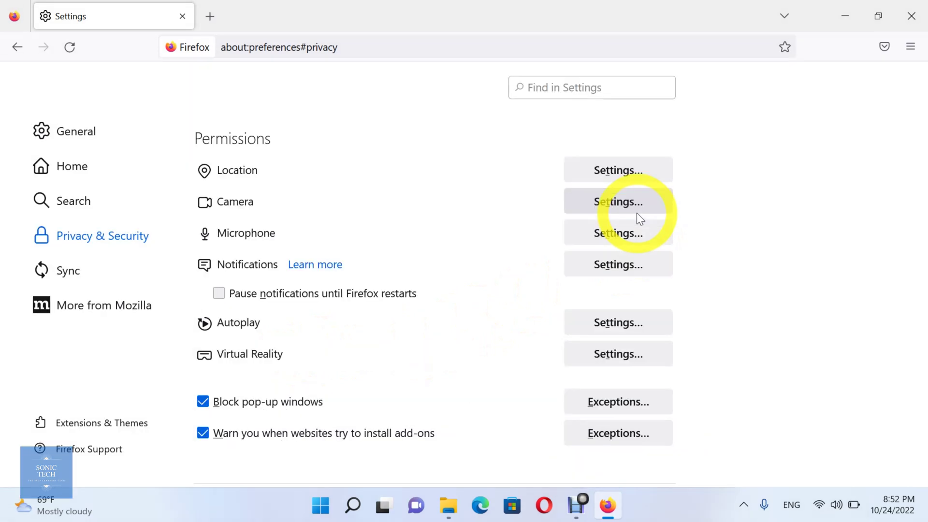
left_click(639, 242)
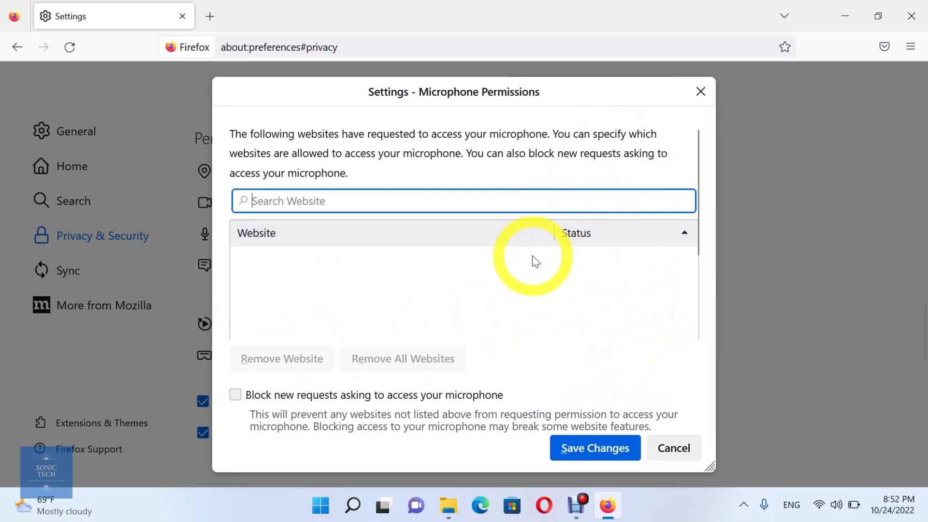
key("Escape")
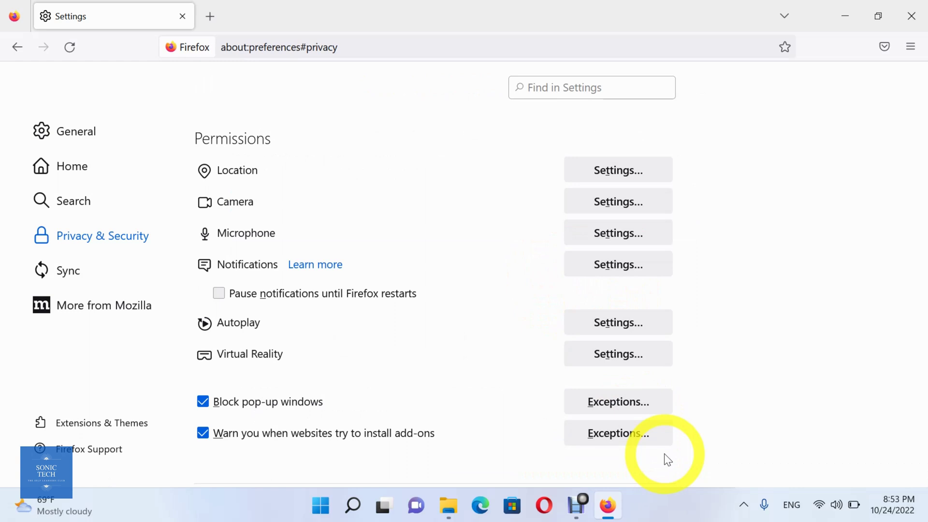
scroll(665, 456, "down", 2)
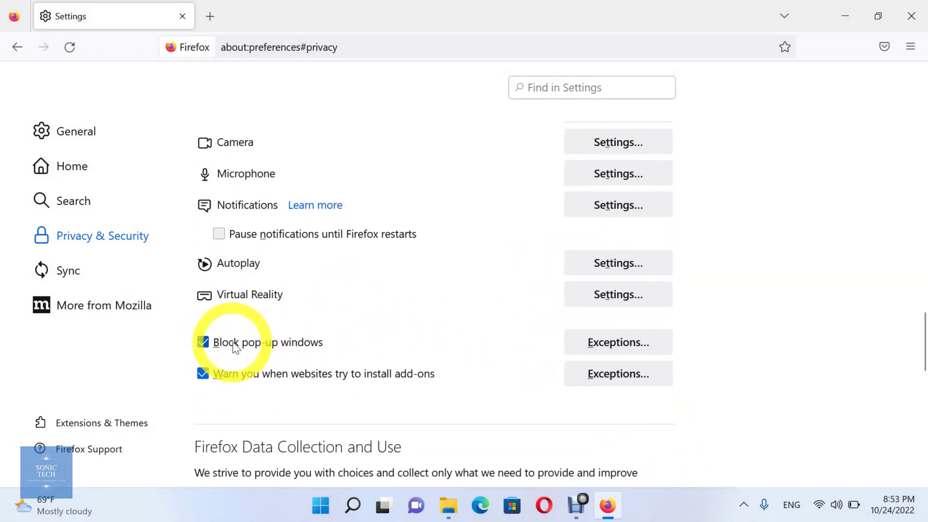
left_click(209, 341)
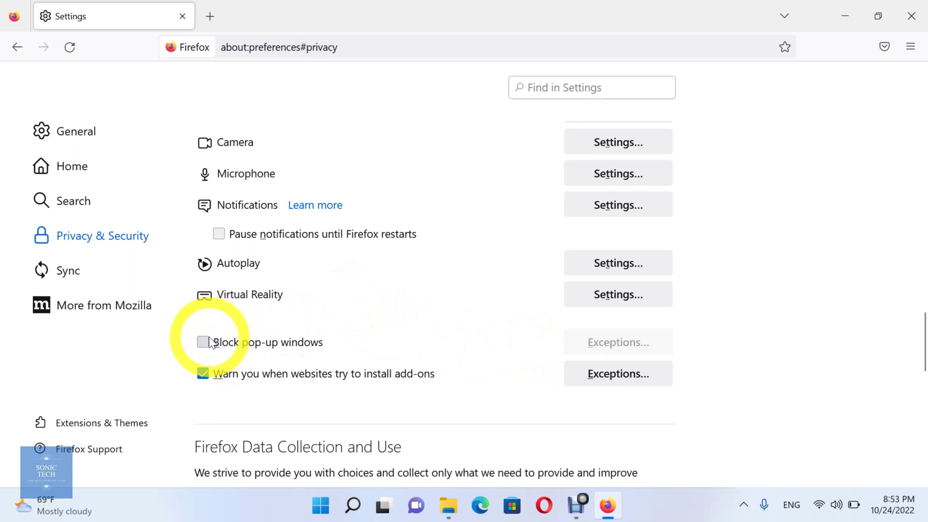
left_click(209, 342)
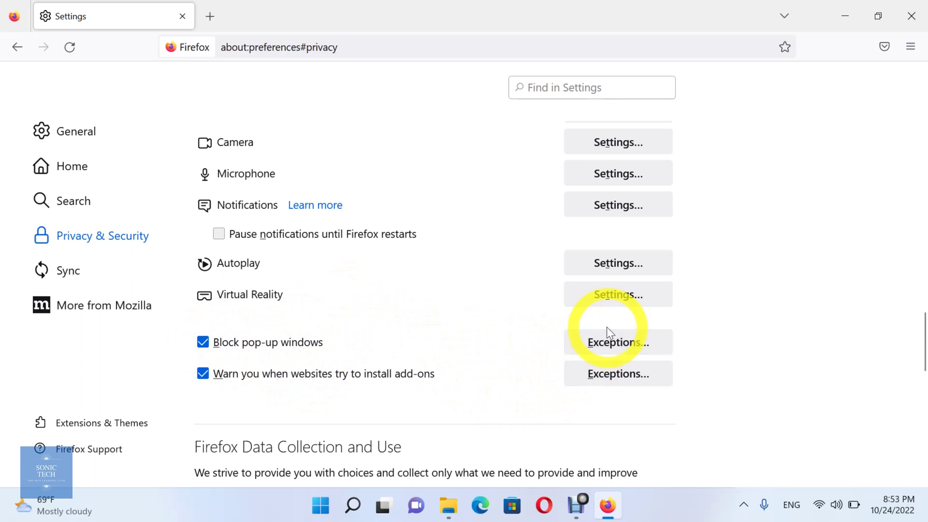
left_click(602, 341)
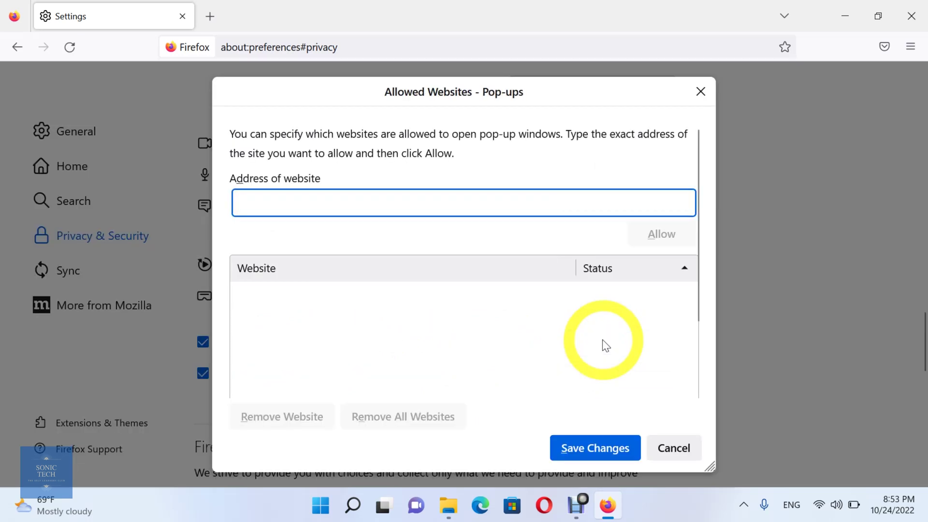
type("www")
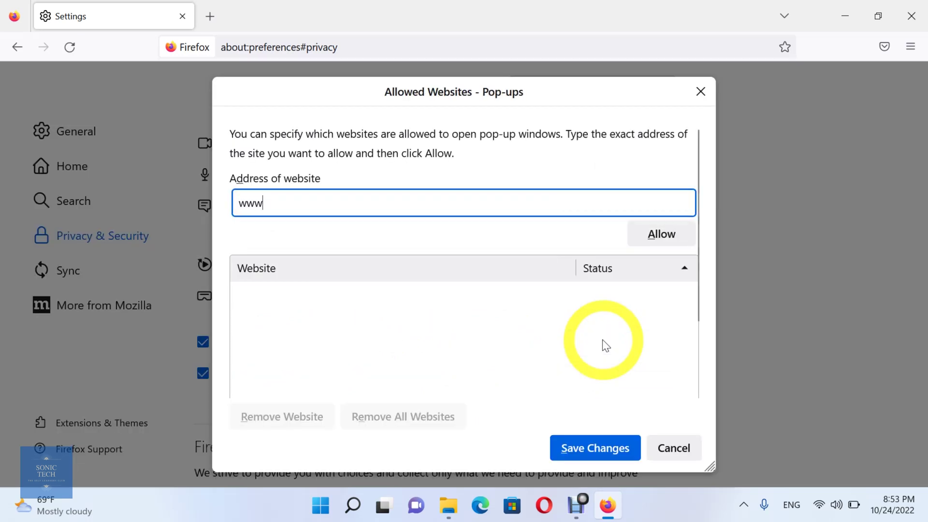
type(".facebp")
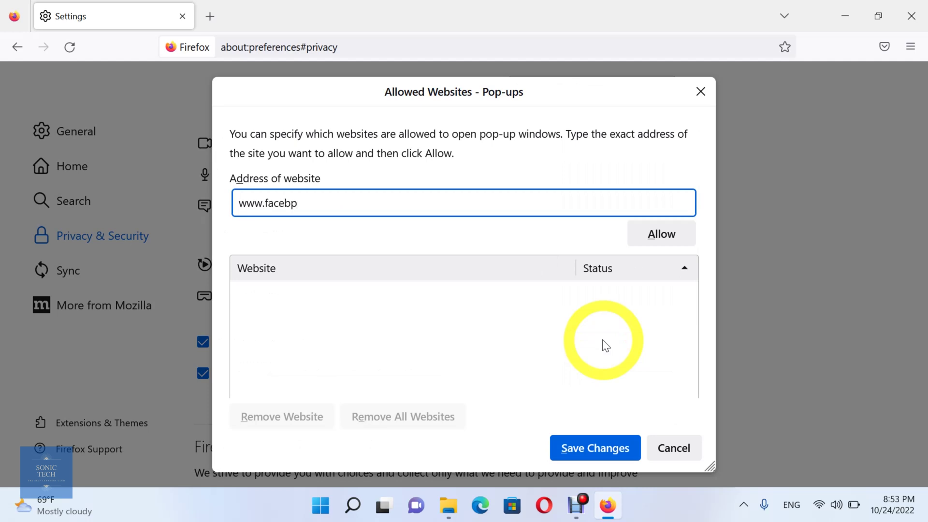
key("BackSpace")
type("ook.com")
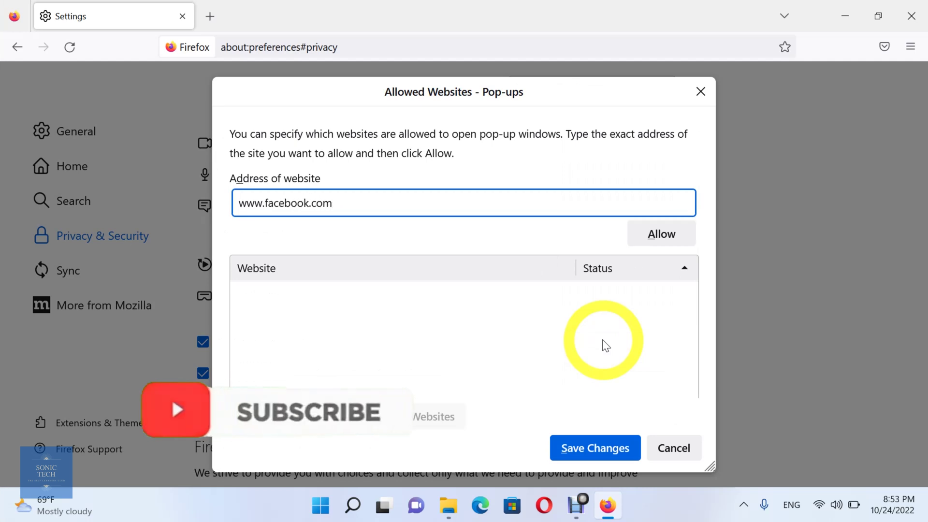
key("Return")
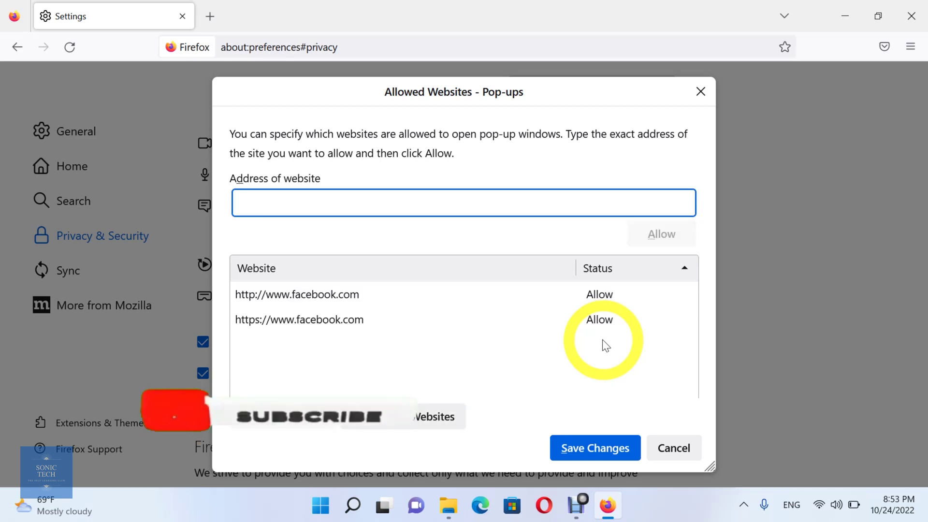
type("www")
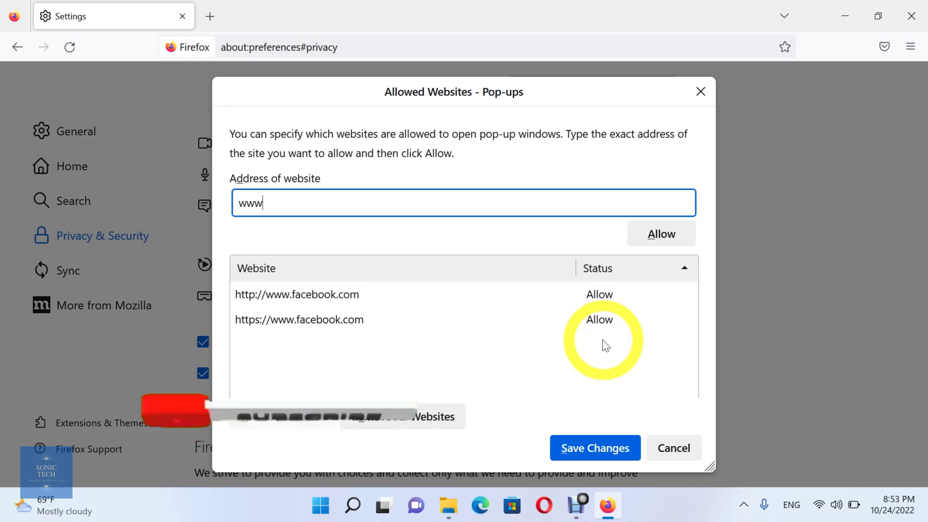
type(".you")
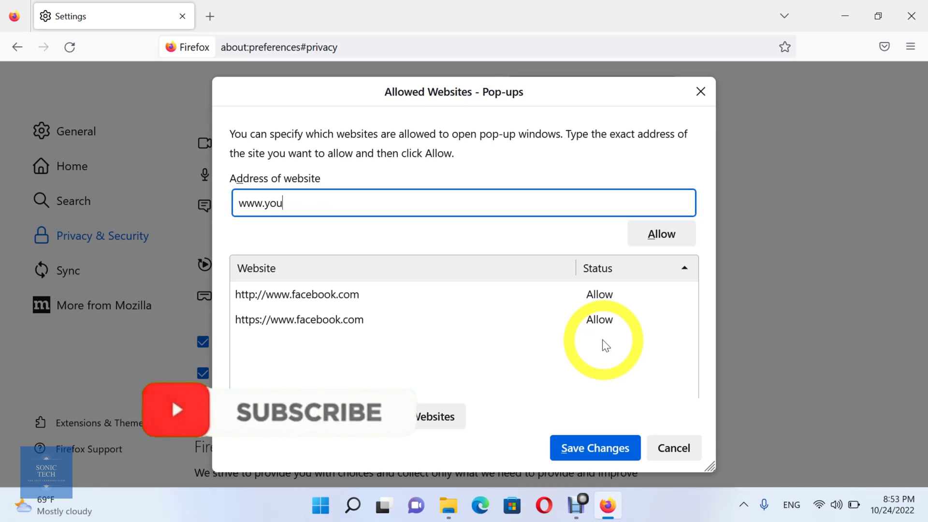
type("tube.com")
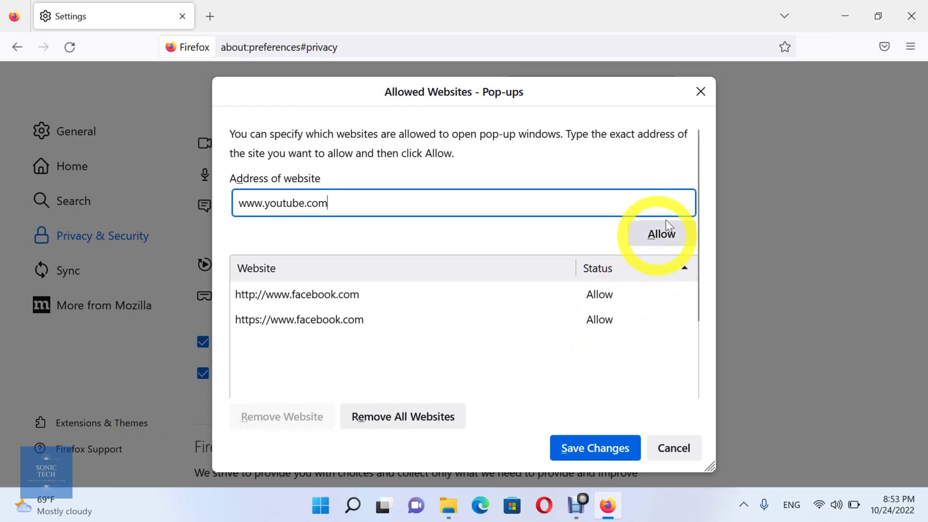
left_click(663, 231)
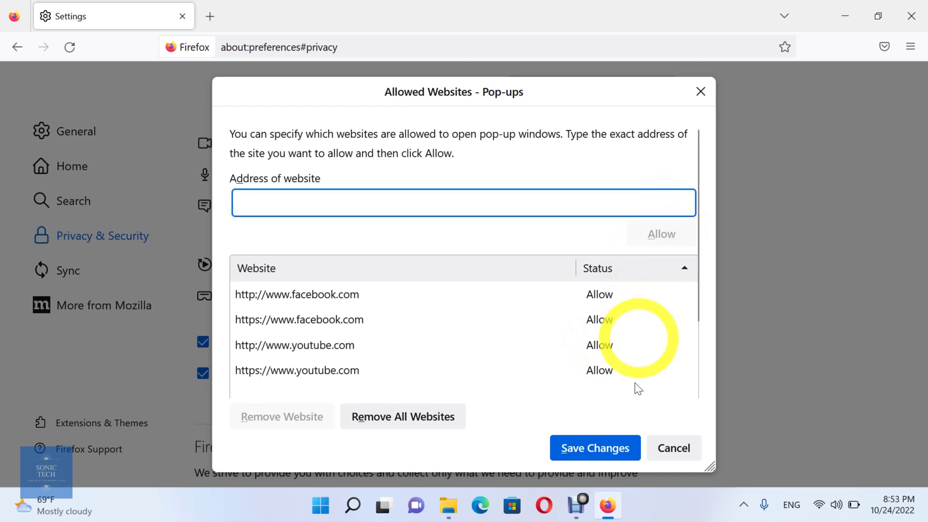
left_click(433, 419)
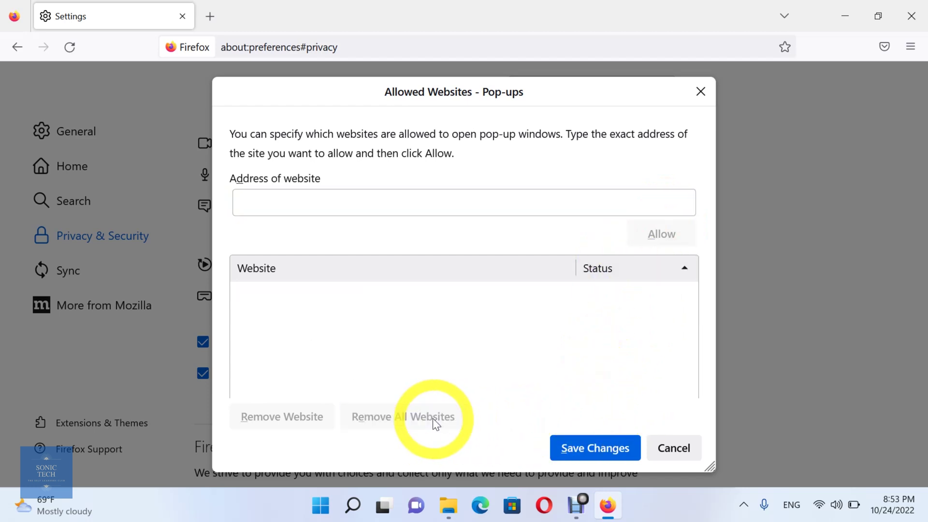
Step: Save the empty pop-up exceptions, toggle the add-on warning off and on, and view add-on exceptions
left_click(622, 445)
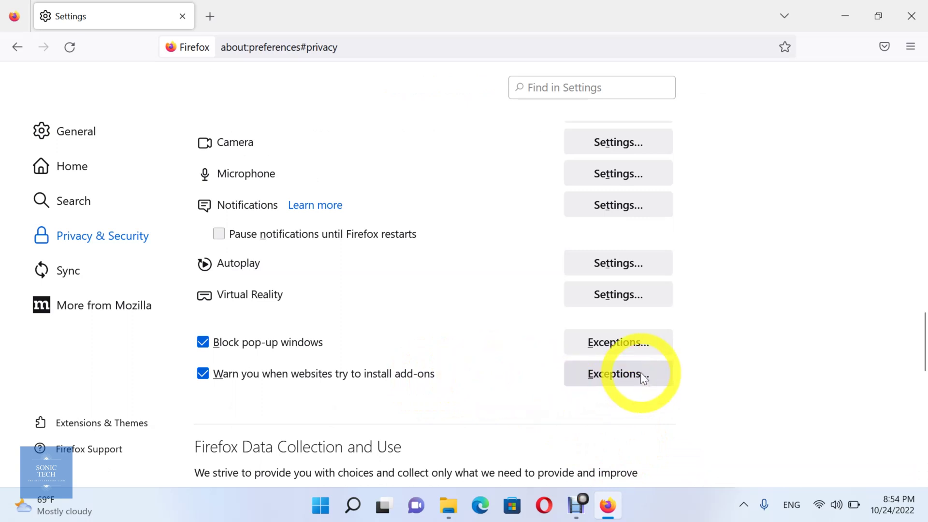
left_click(203, 373)
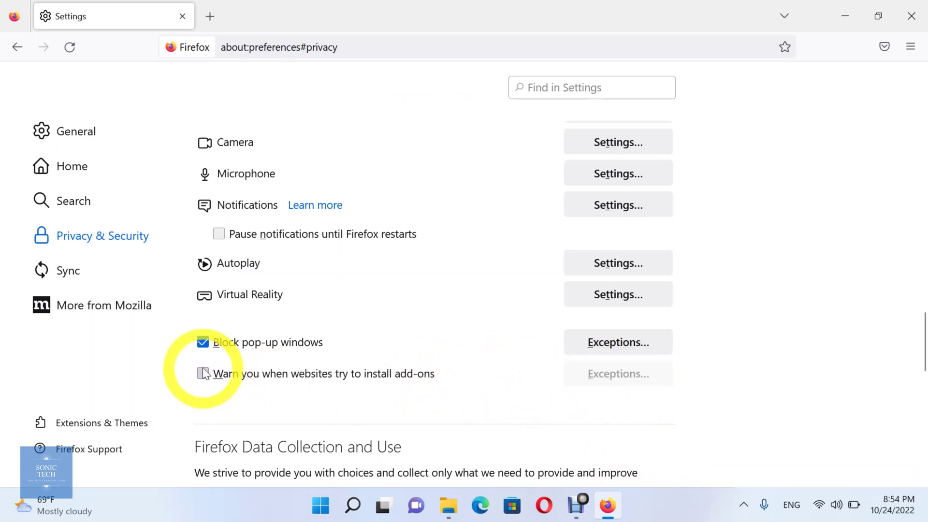
left_click(203, 373)
left_click(620, 379)
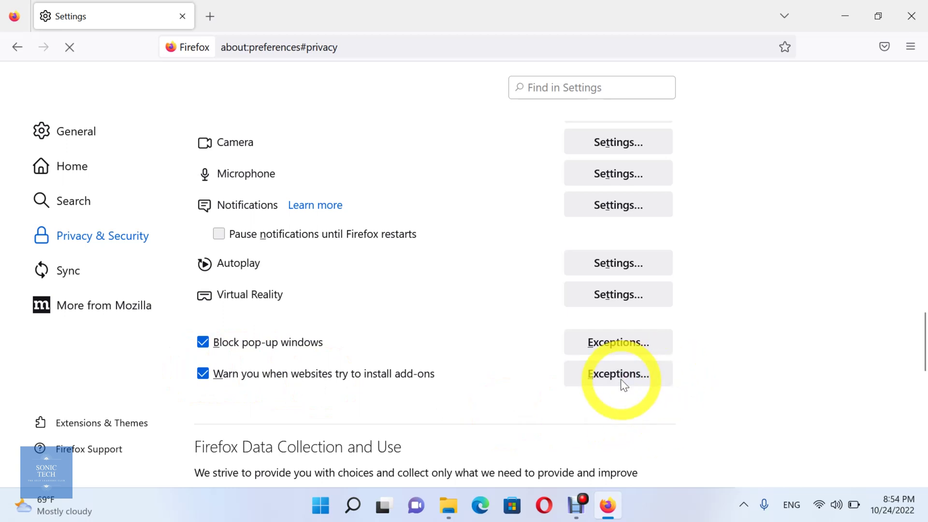